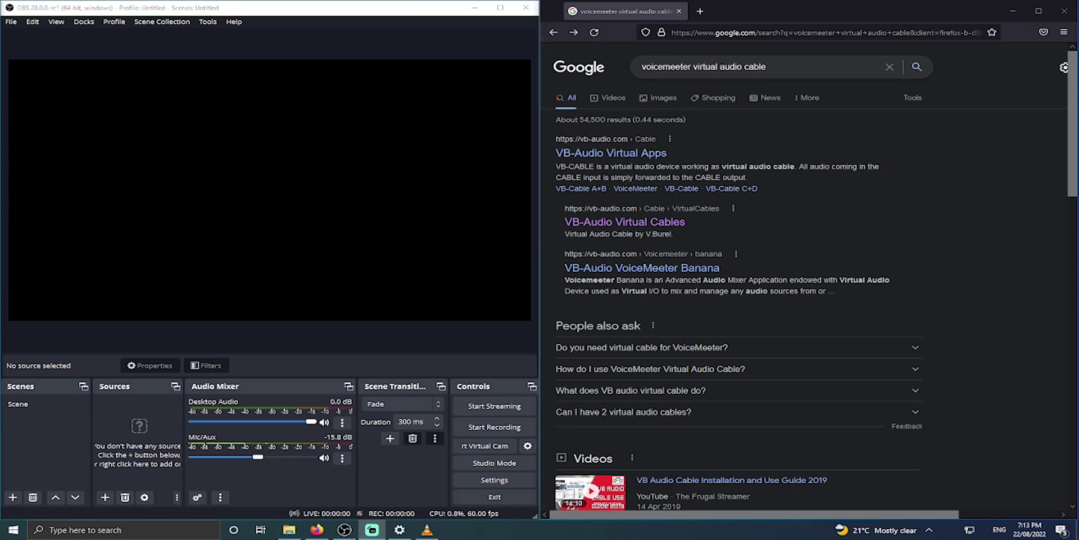
Step: Open the VB-Audio Virtual Cables result, reach the VB-CABLE download page, then minimize Firefox
left_click(674, 224)
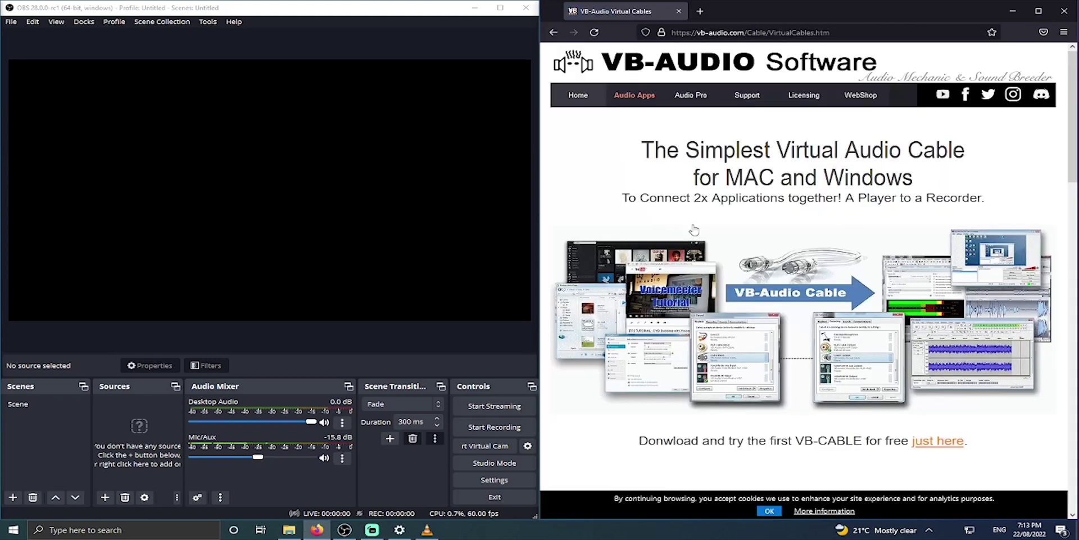
scroll(783, 232, "down", 1)
scroll(783, 232, "down", 2)
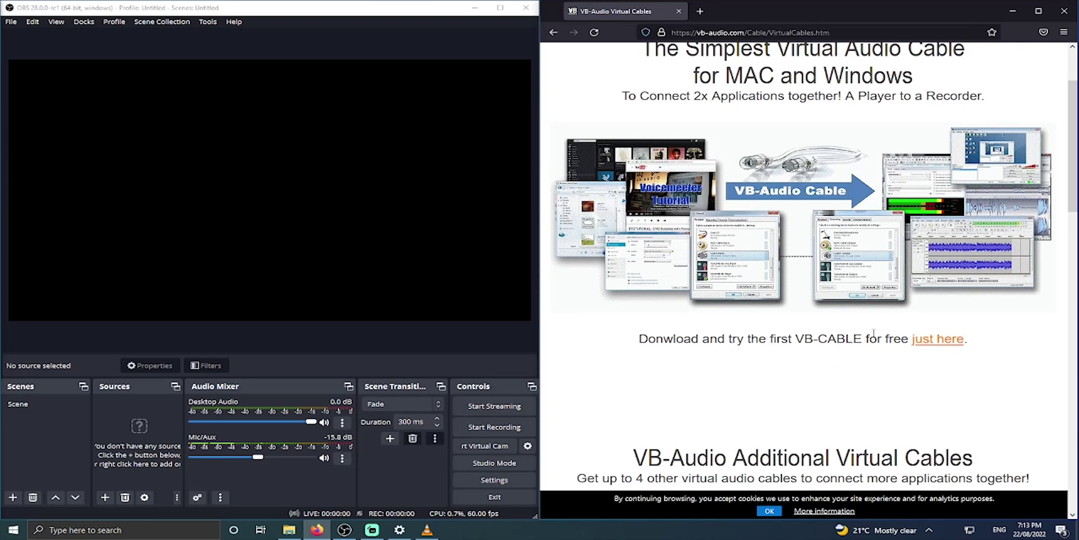
scroll(868, 337, "down", 5)
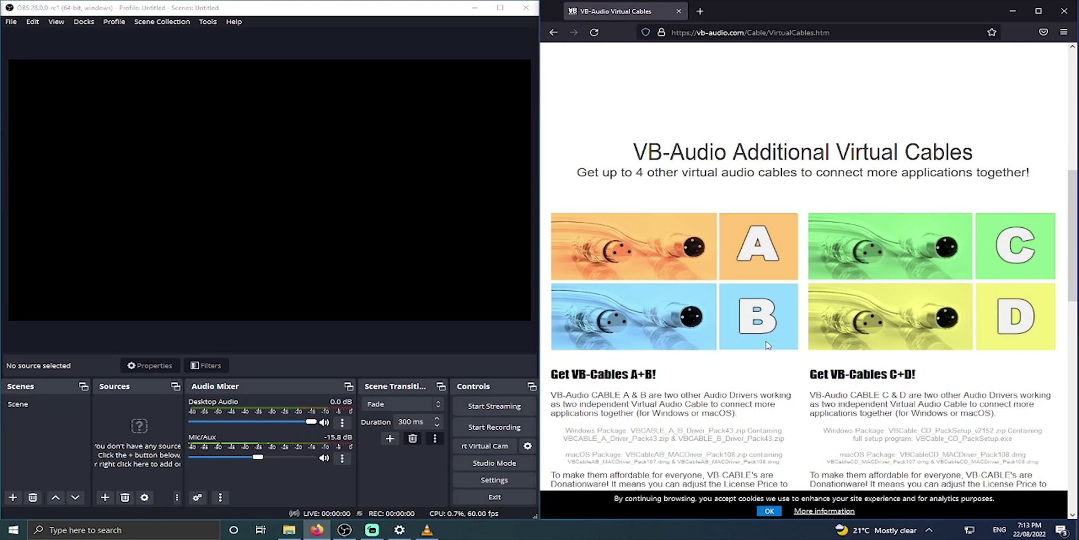
scroll(768, 345, "up", 4)
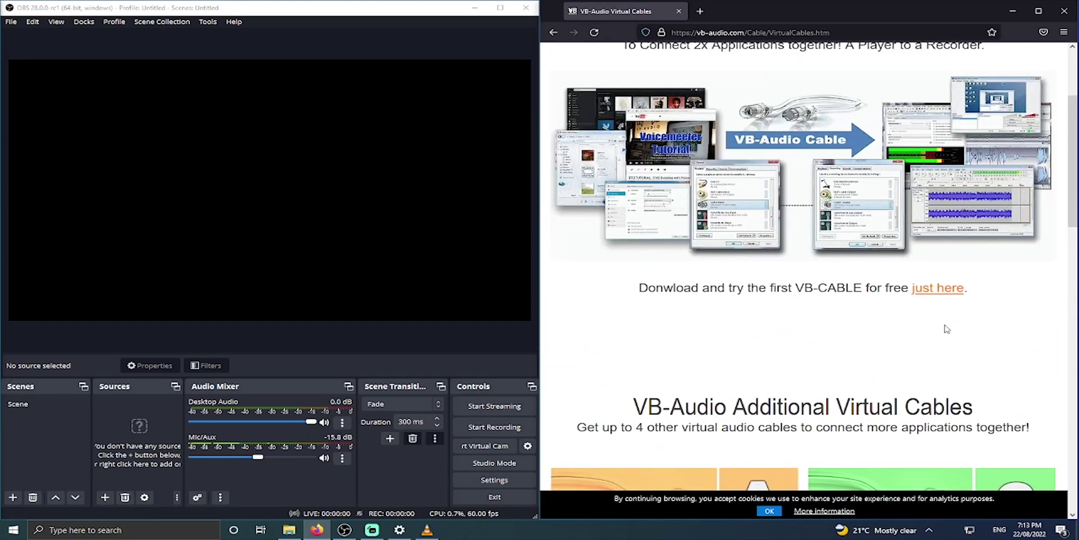
left_click(945, 289)
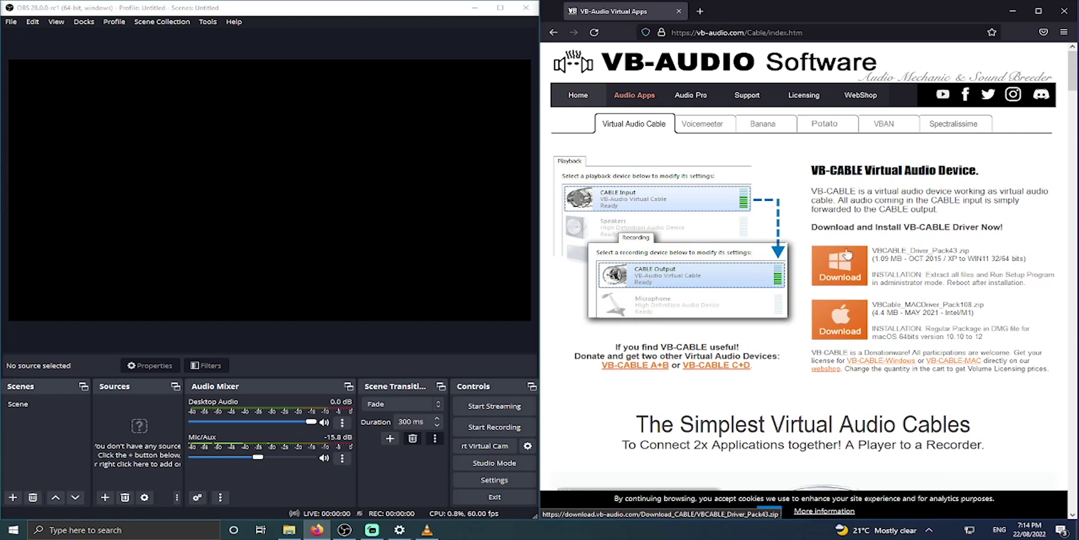
left_click(1010, 12)
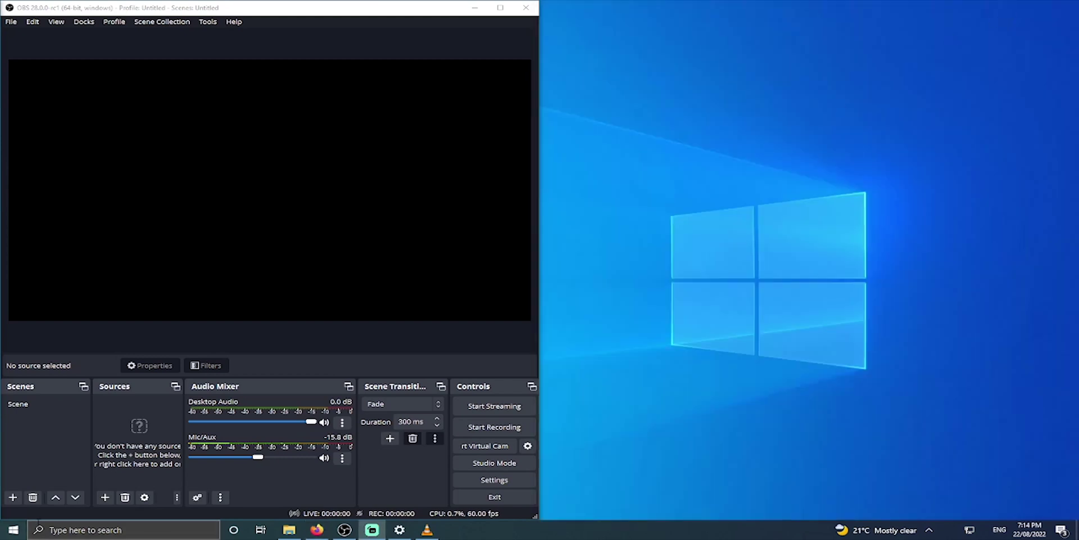
Step: Search 'soun' from Start, open Sound settings, and go to App volume and device preferences
left_click(14, 530)
type("soun")
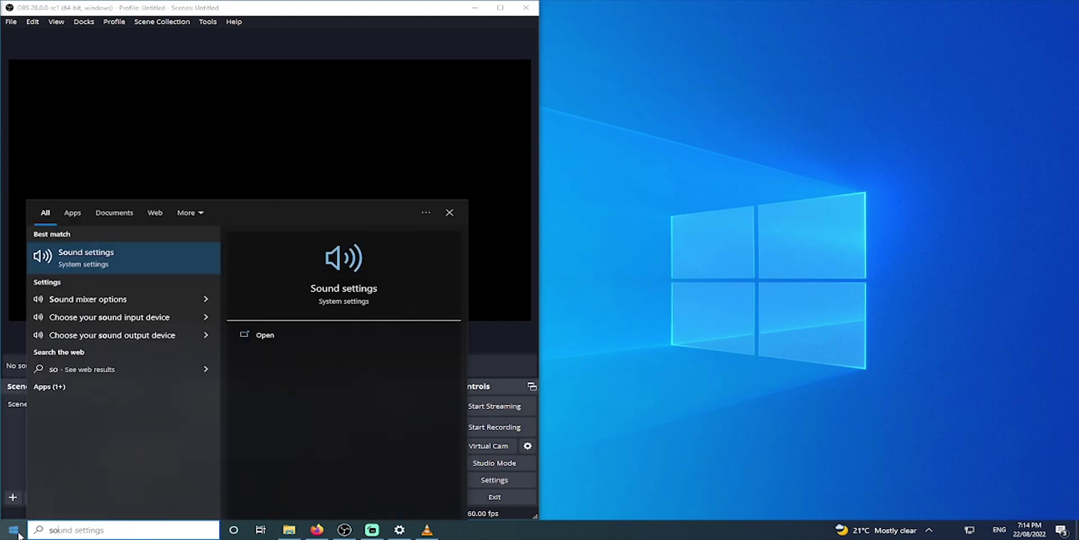
left_click(66, 254)
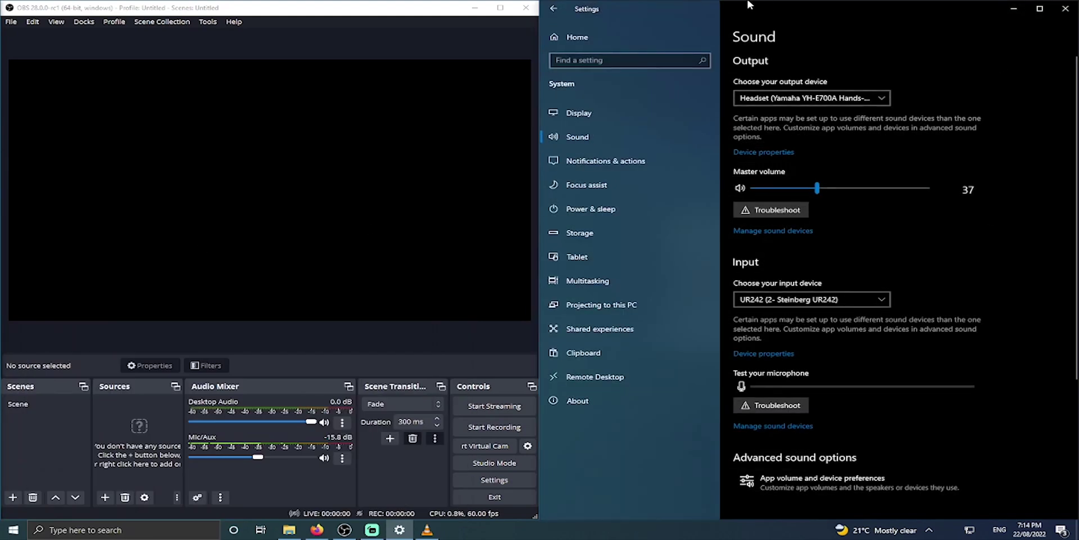
scroll(829, 333, "down", 3)
scroll(829, 334, "down", 1)
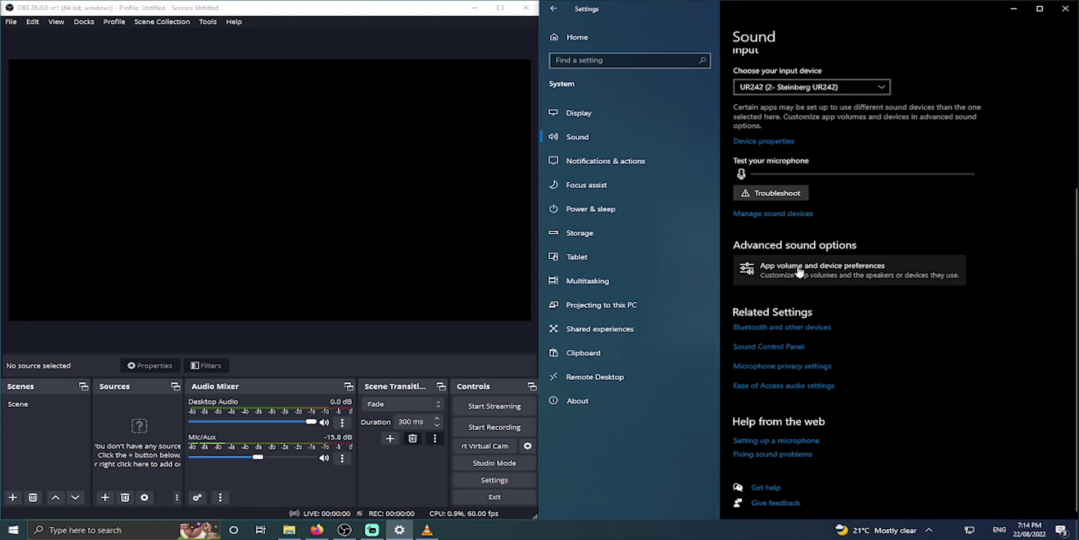
left_click(830, 277)
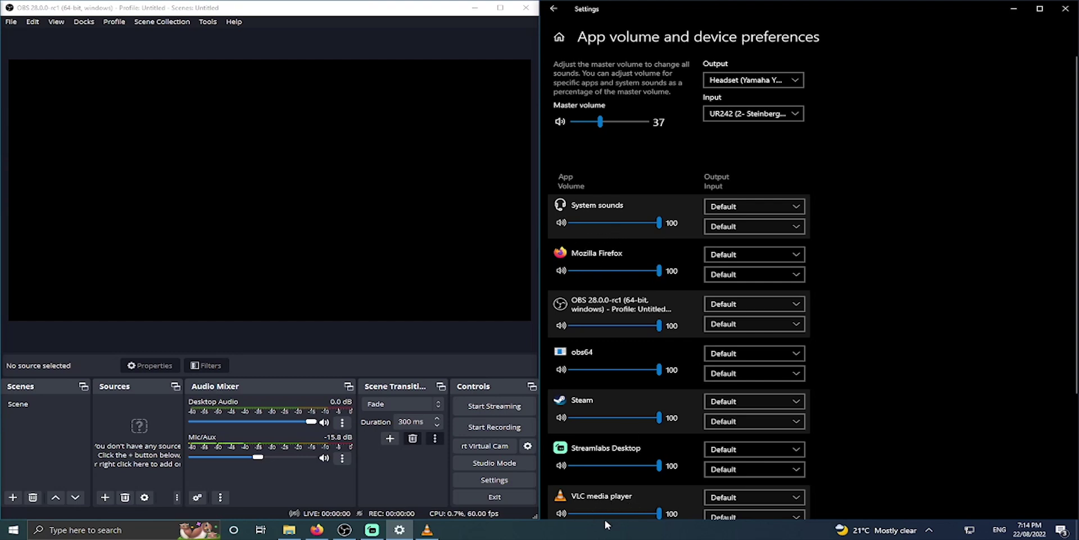
Step: Set VLC media player's output device to CABLE Input (VB-Audio Virtual Cable)
scroll(604, 477, "down", 2)
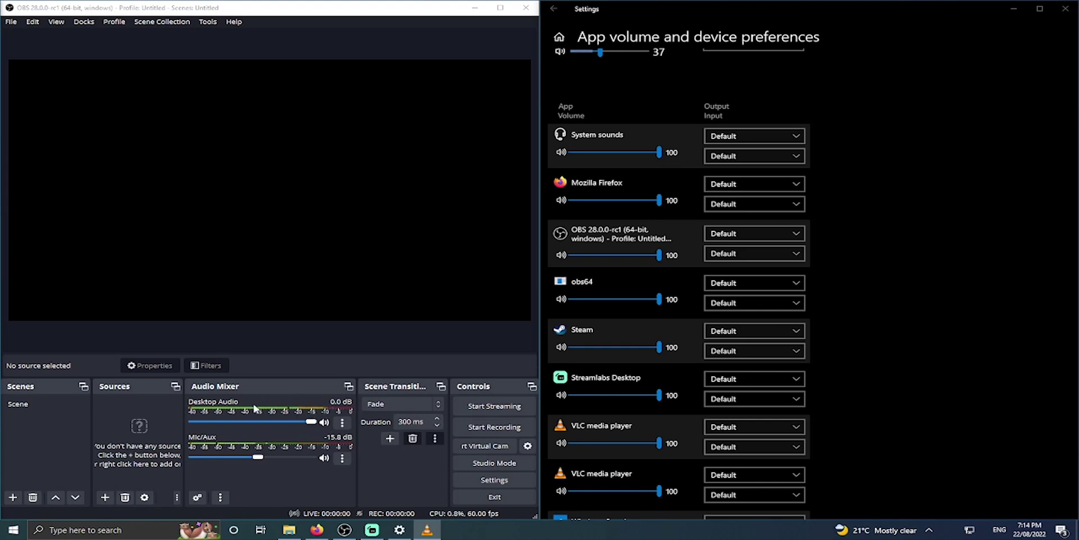
left_click(787, 429)
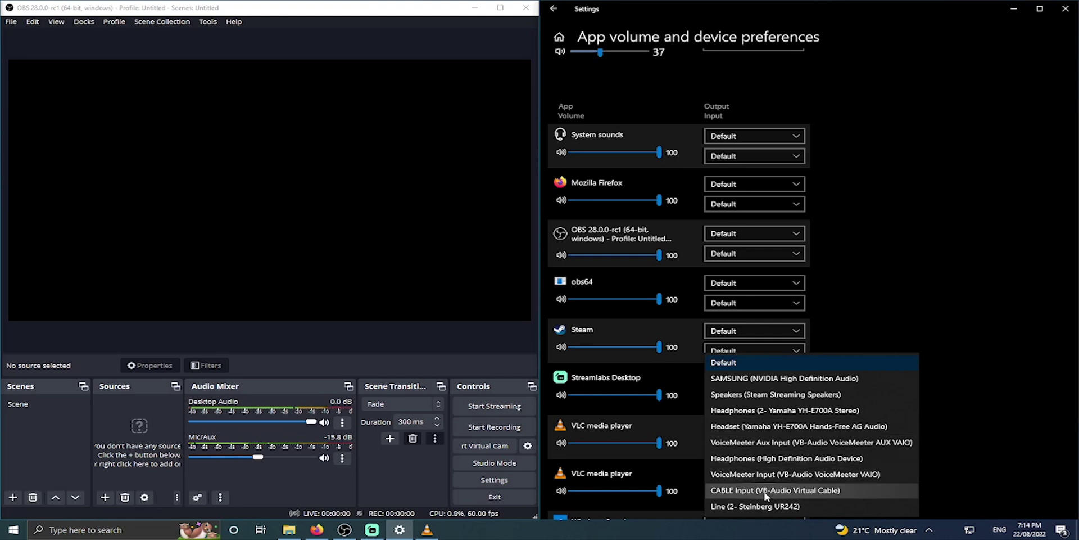
left_click(737, 490)
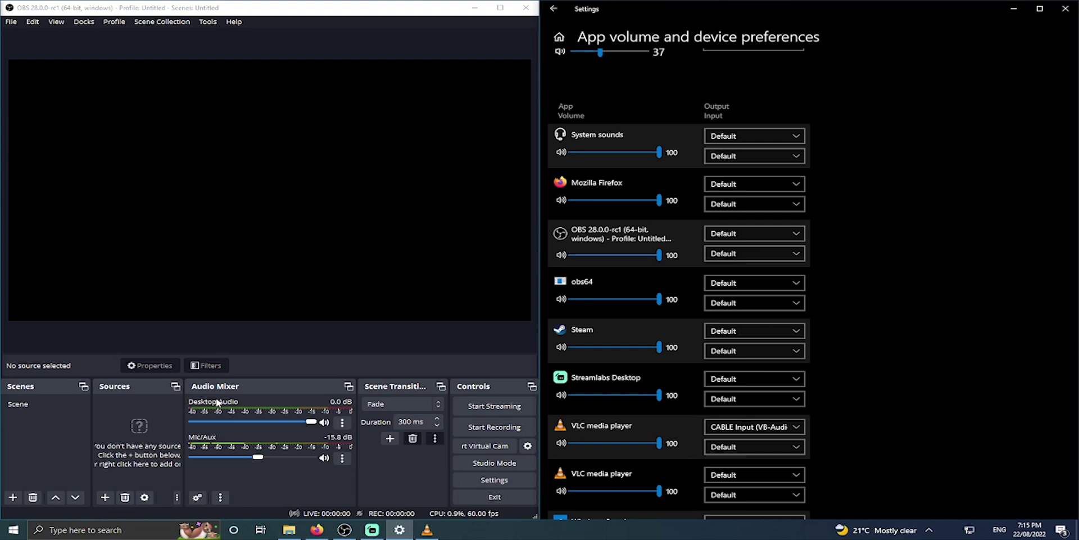
left_click(11, 22)
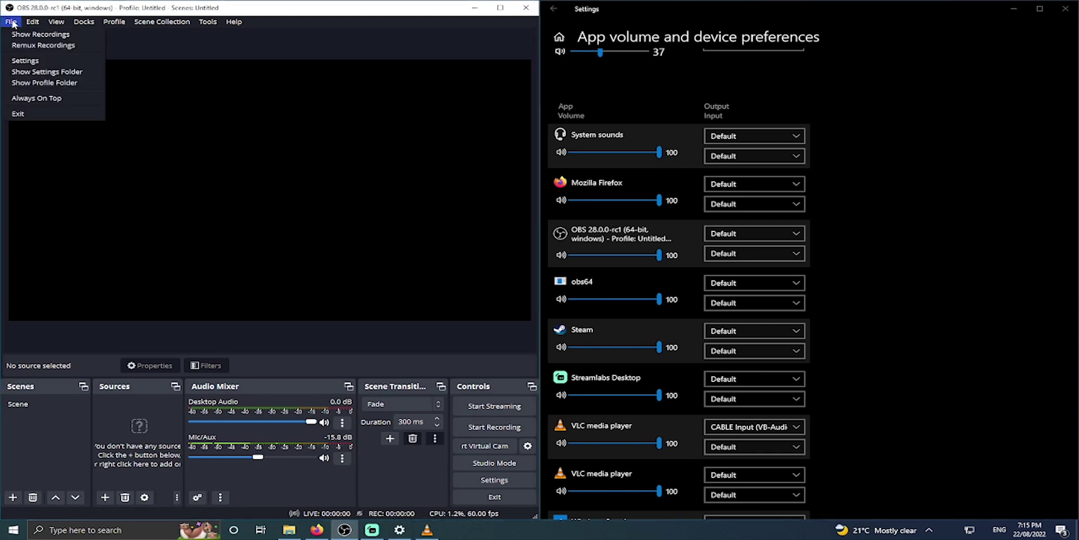
Step: In OBS audio settings, choose CABLE Output (VB-Audio Virtual Cable) for Mic/Auxiliary Audio 2 and apply
left_click(21, 60)
left_click(46, 152)
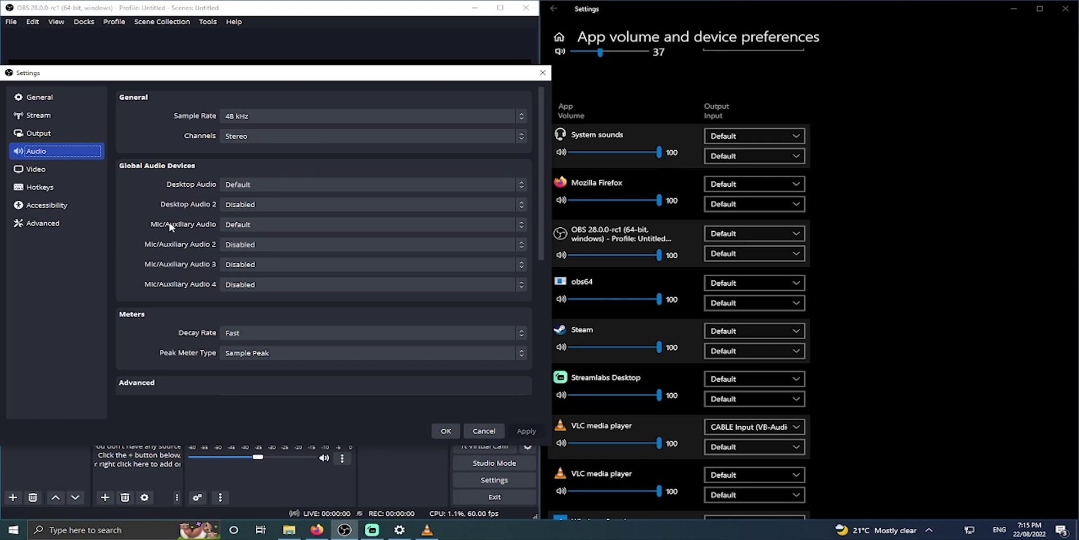
left_click(251, 245)
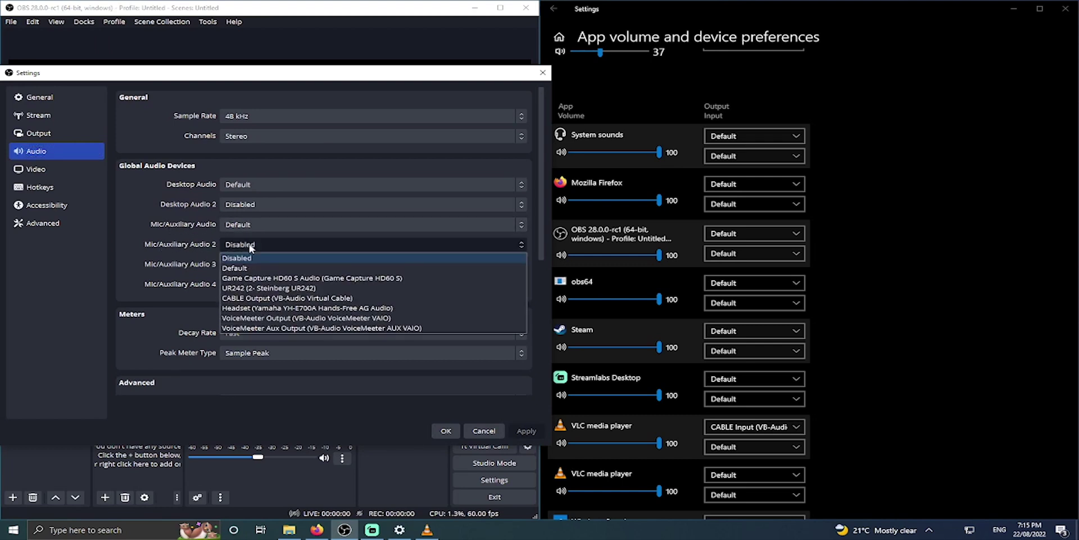
left_click(267, 299)
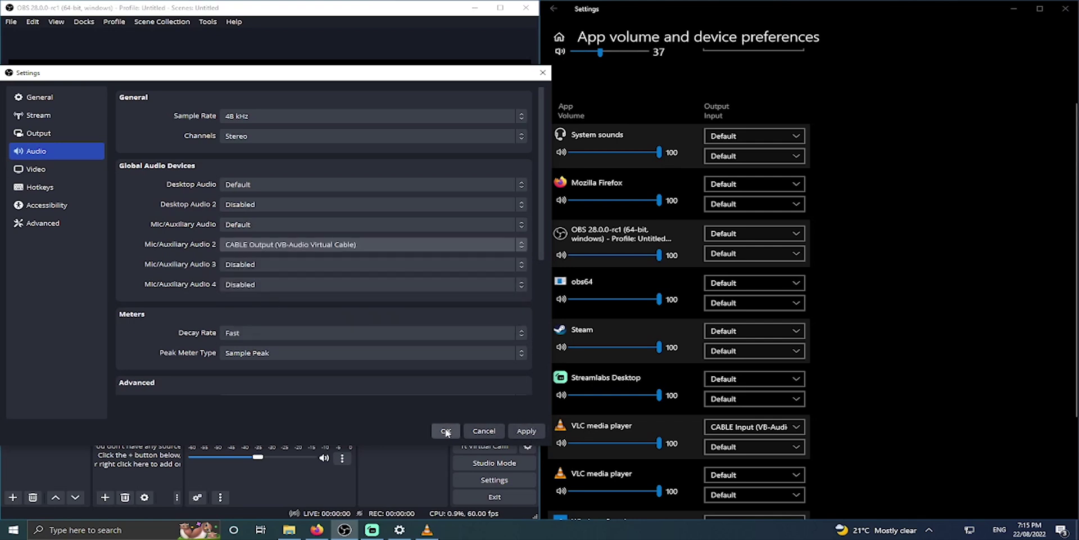
left_click(527, 431)
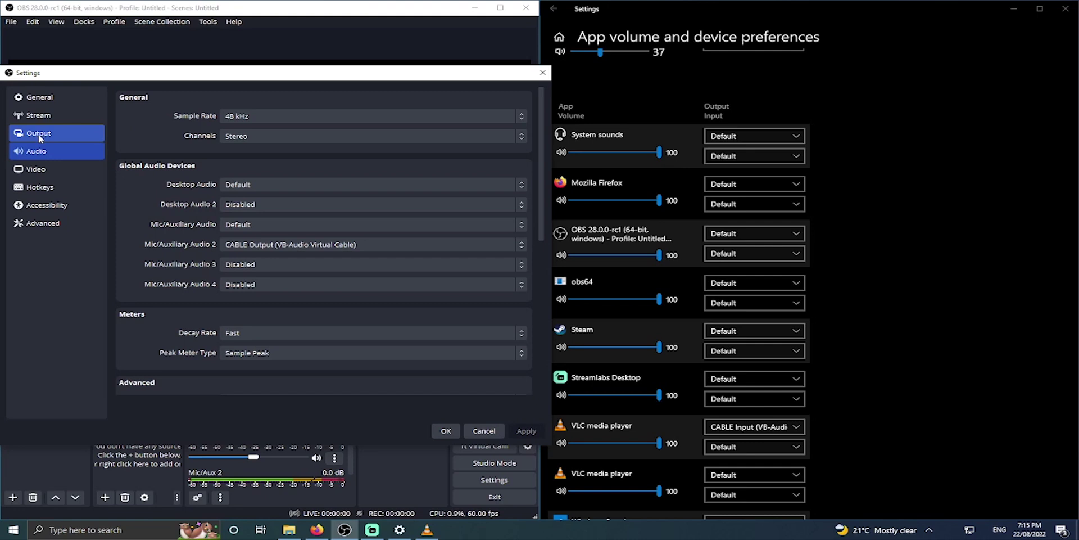
Step: Set Output Mode to Advanced, enable Twitch VOD Track on track 2, and save settings
left_click(39, 116)
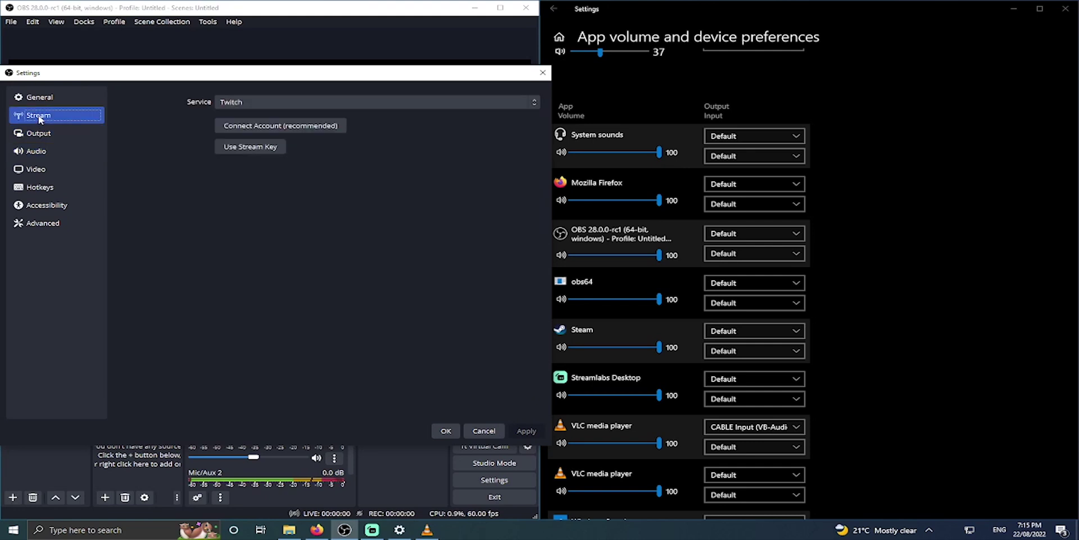
left_click(36, 134)
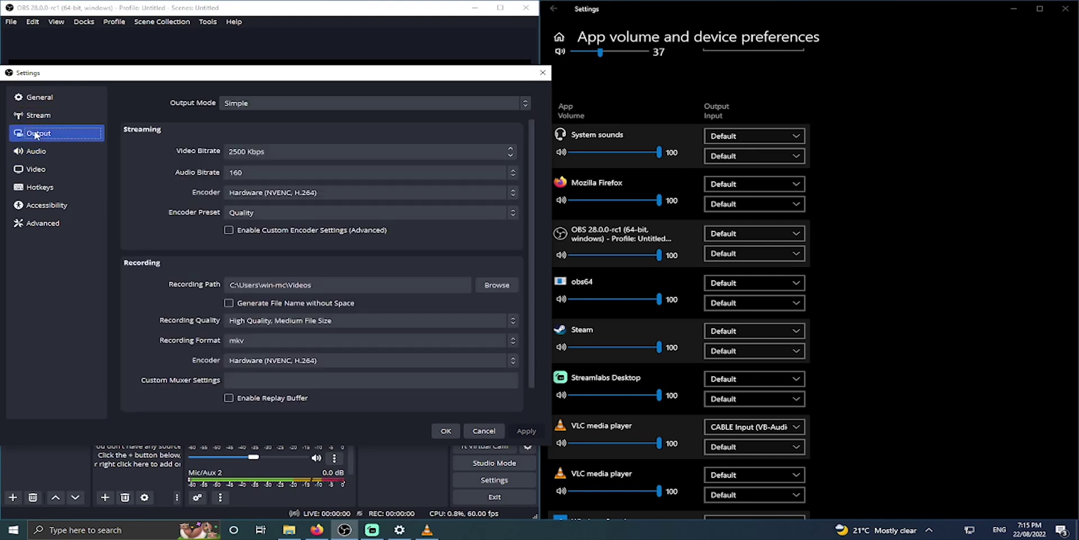
left_click(295, 103)
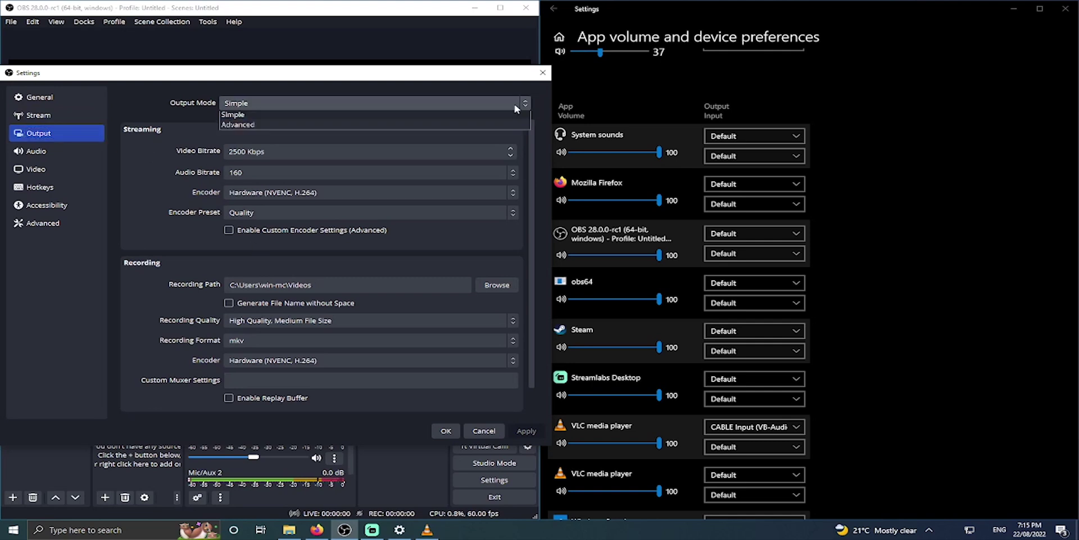
left_click(258, 127)
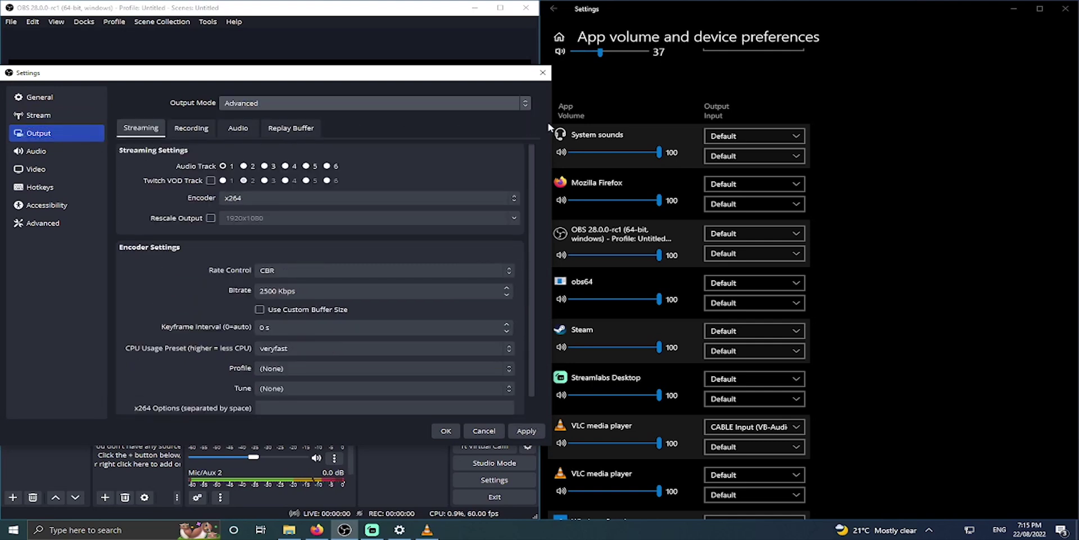
left_click(211, 181)
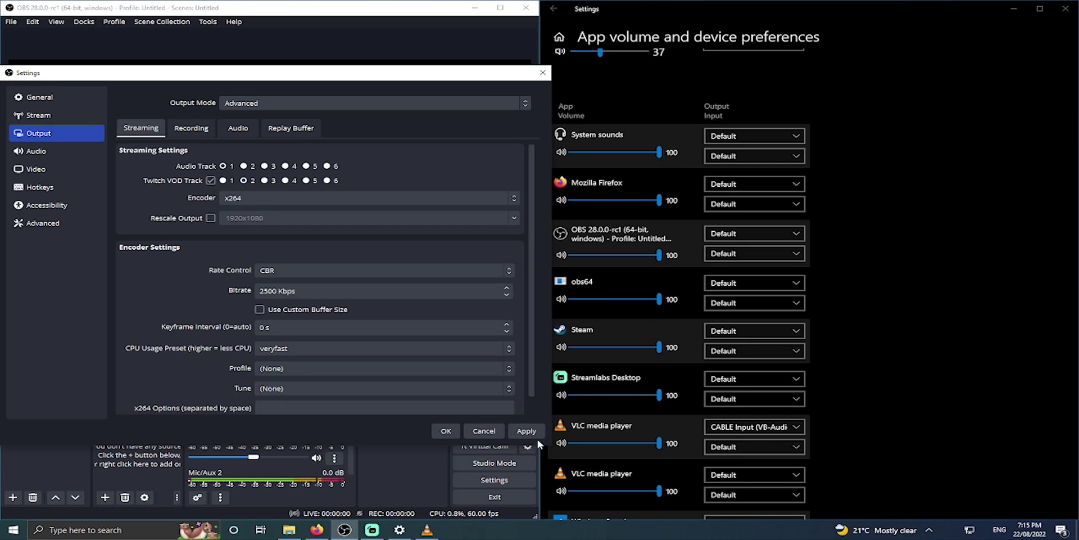
left_click(445, 431)
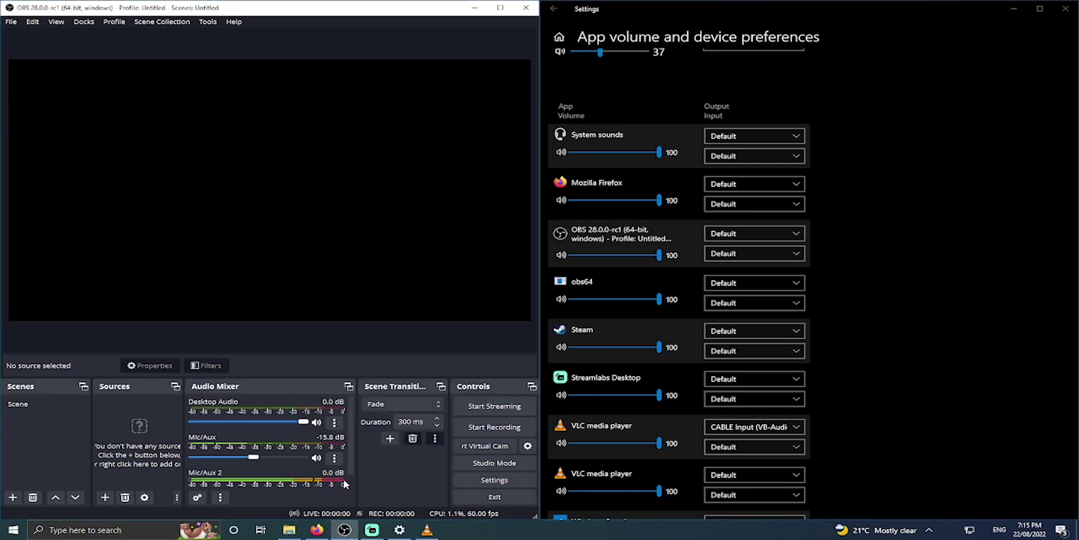
Step: In Advanced Audio Properties, set Mic/Aux 2 monitoring to Monitor and Output and untick Track 2
scroll(319, 471, "down", 1)
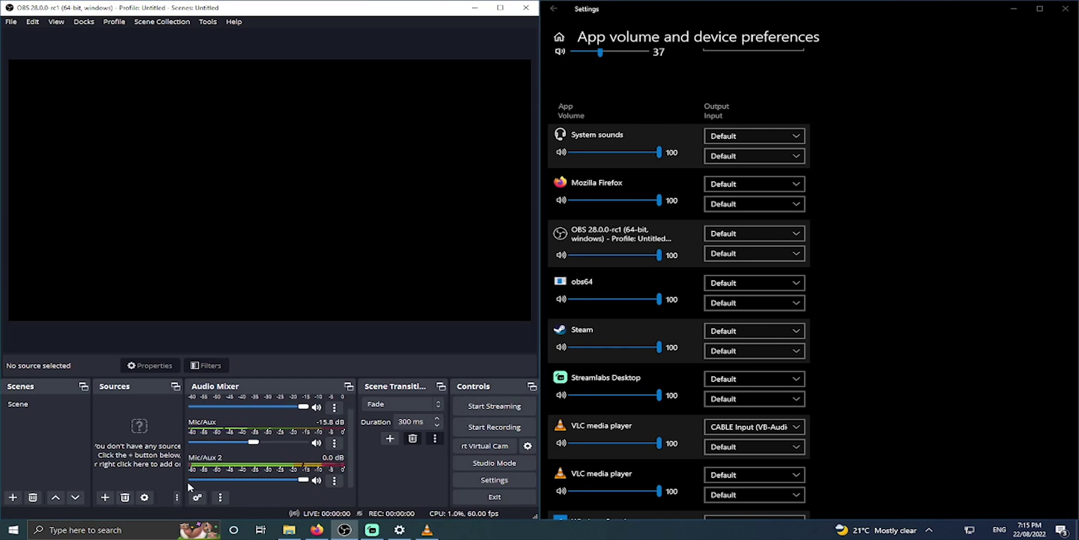
left_click(198, 497)
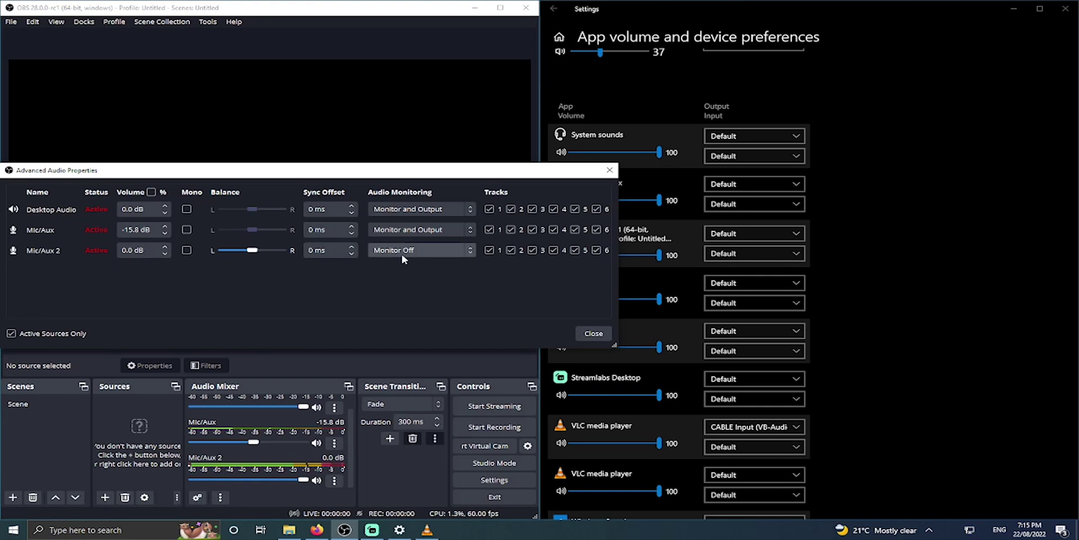
left_click(471, 250)
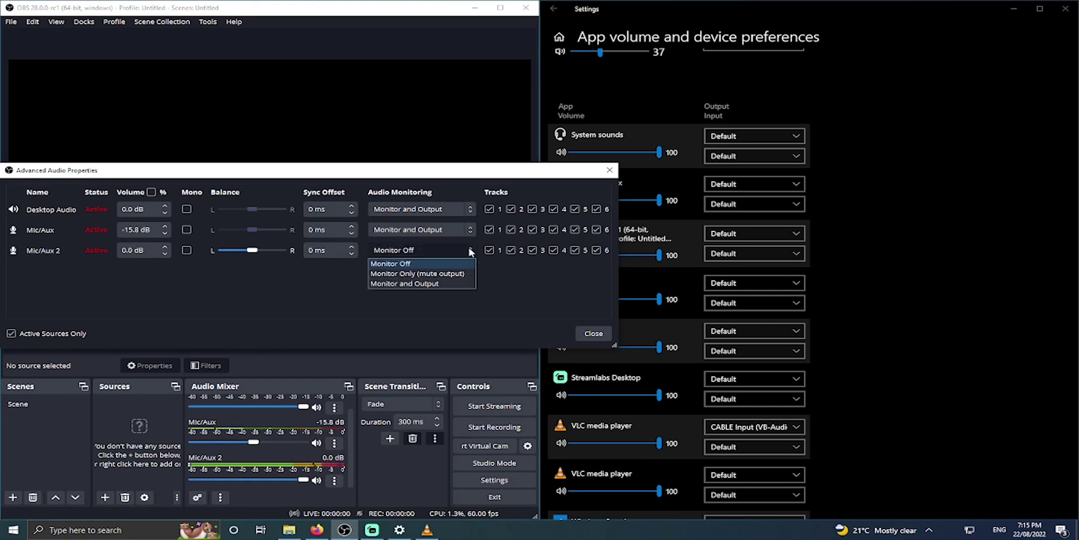
left_click(409, 283)
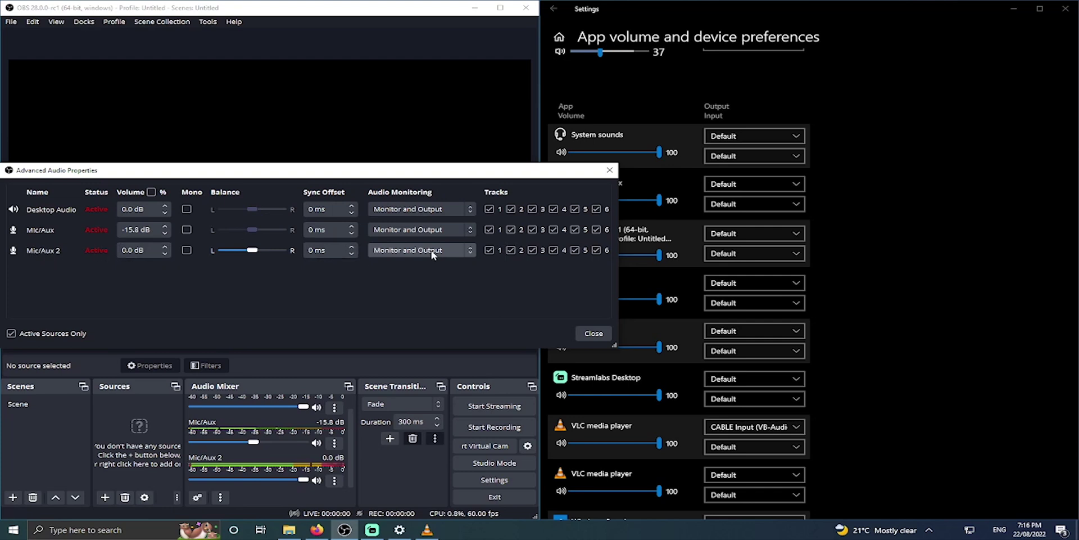
left_click(511, 250)
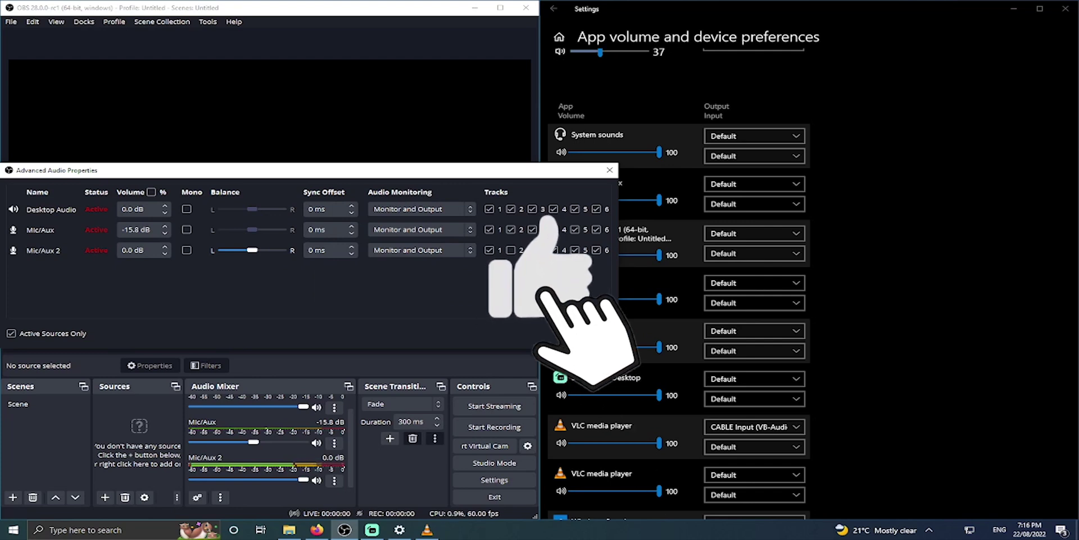
Step: Close the Advanced Audio Properties dialog
left_click(595, 334)
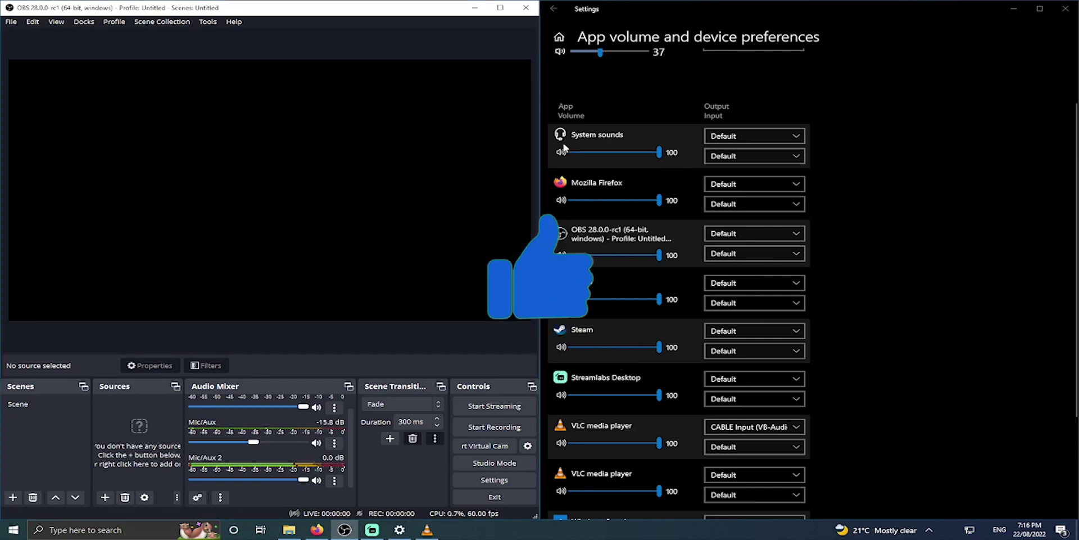